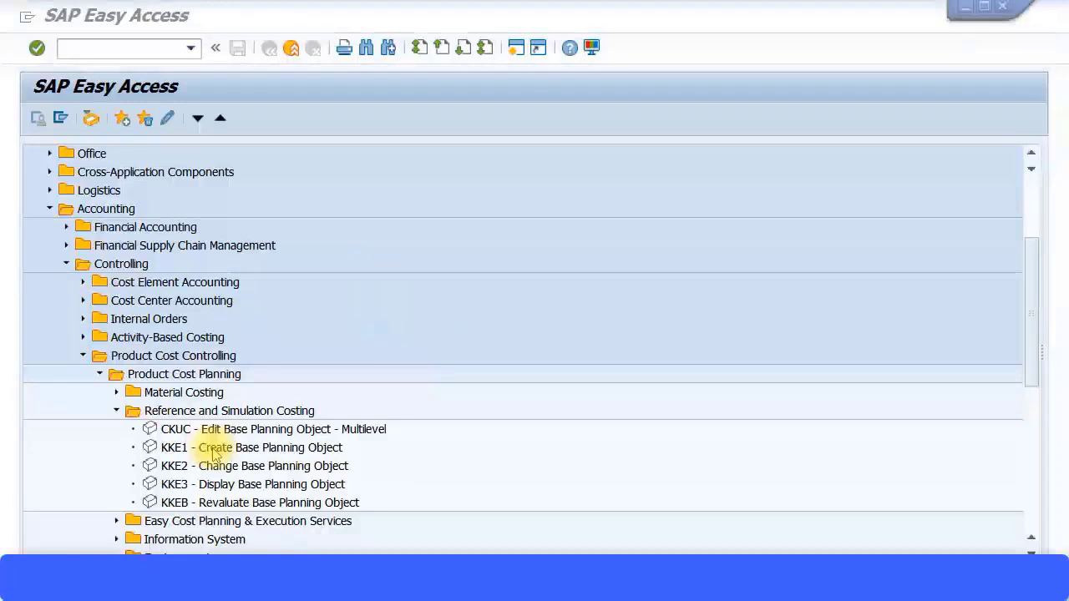
- Start creating base planning object BK01 with transaction KKE1
double_click(213, 450)
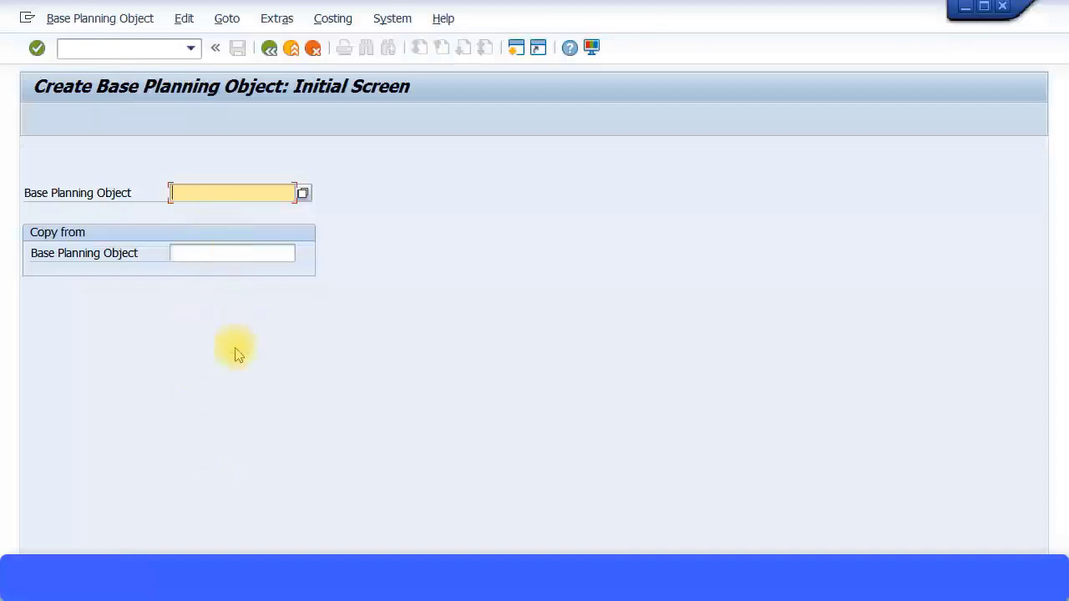
type("BK01")
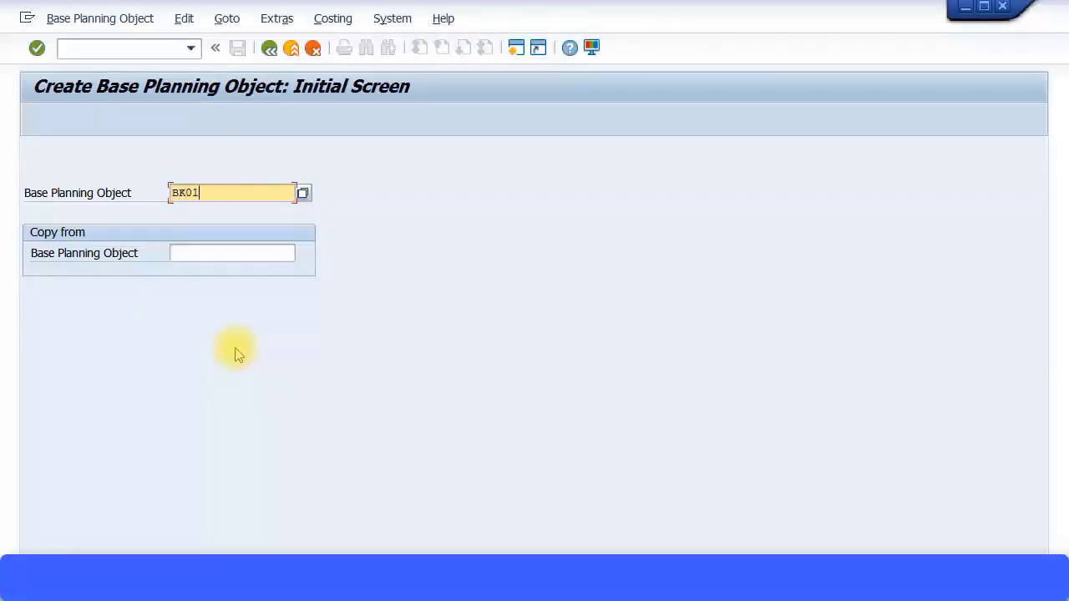
key("Return")
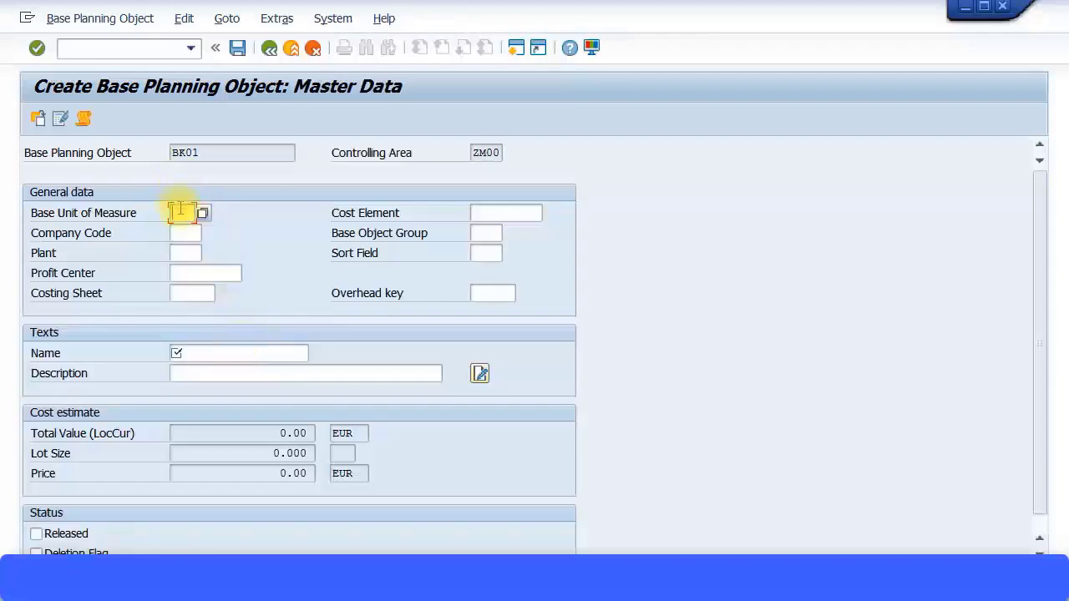
- Enter base unit EA, company code ZMNM and plant ZP02 for BK01
type("EA")
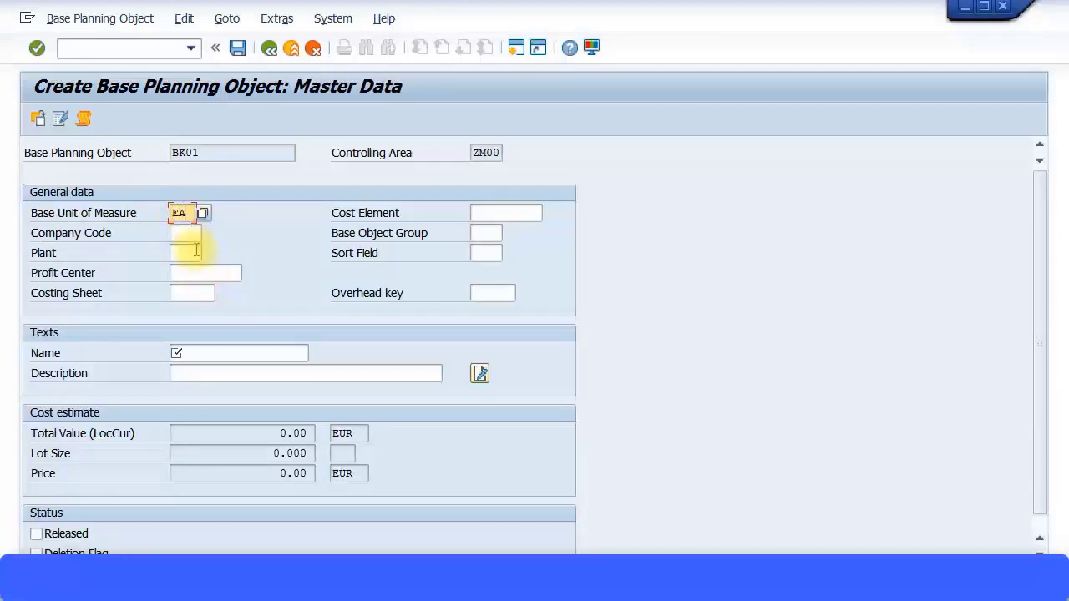
left_click(191, 241)
type("ZMRM")
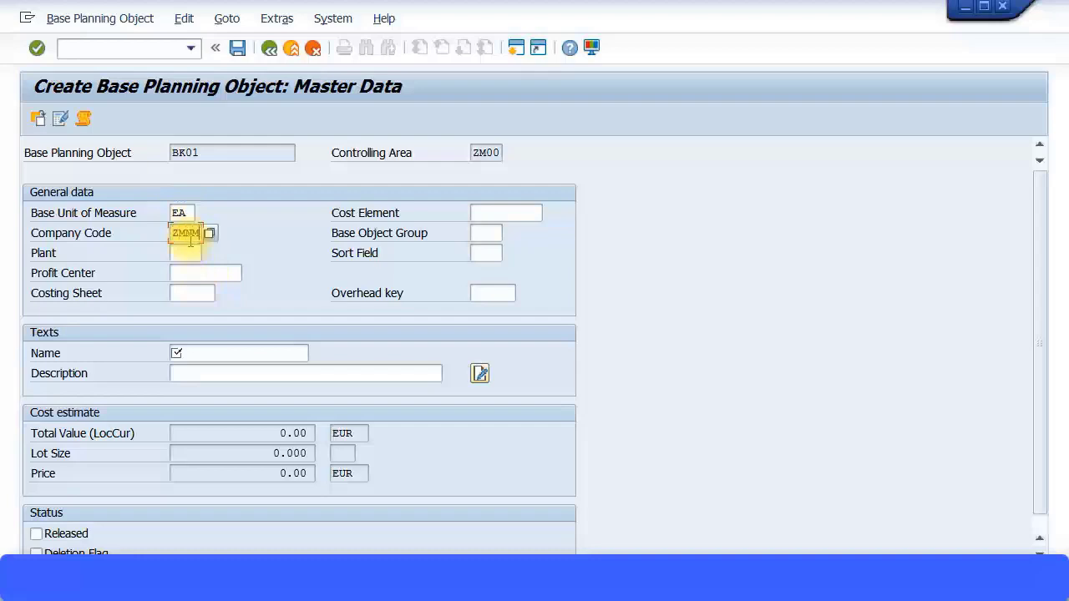
key("Tab")
key("Tab")
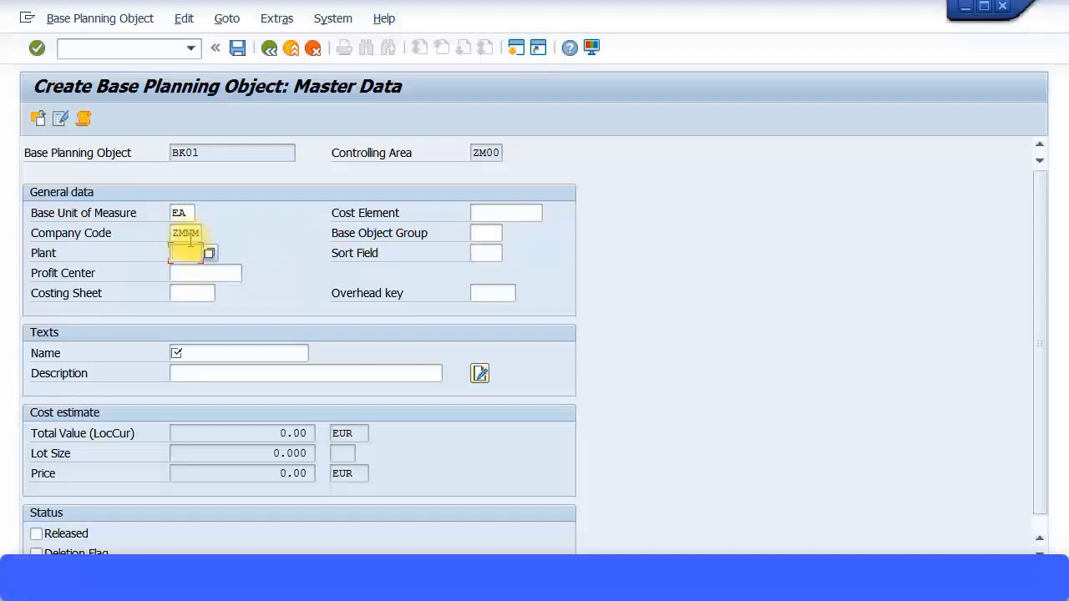
type("ZP02")
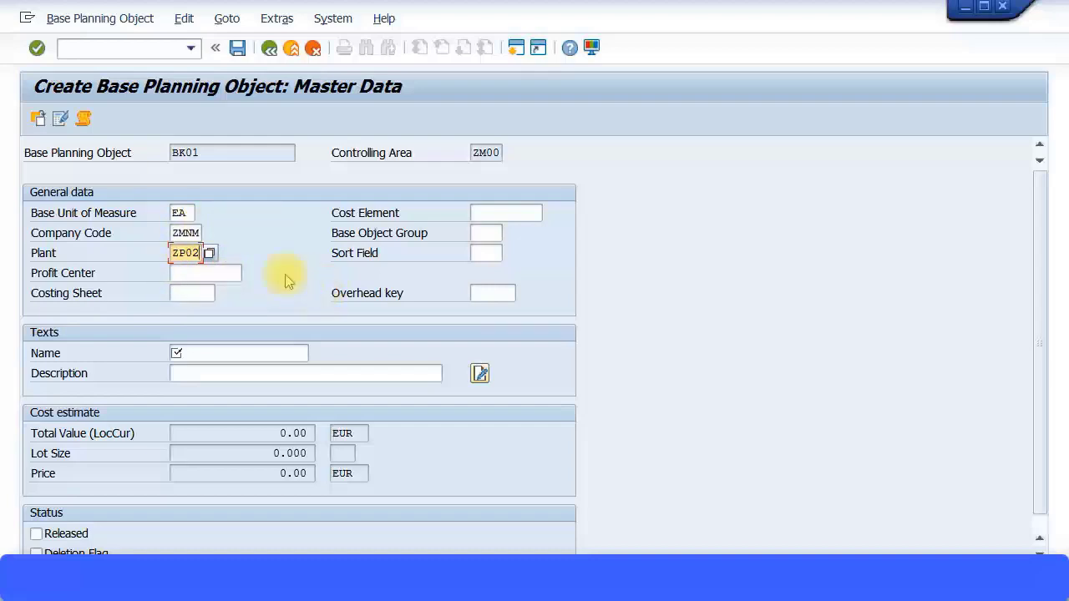
- Set both the name and the description of BK01 to 'Blue Kite'
left_click(243, 352)
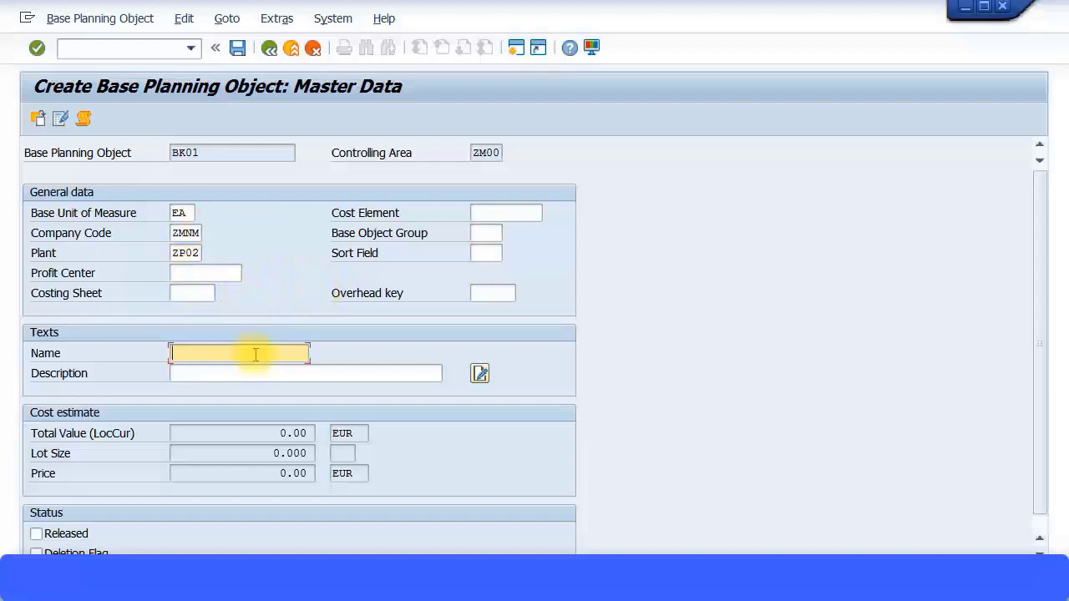
type("Blue Kite")
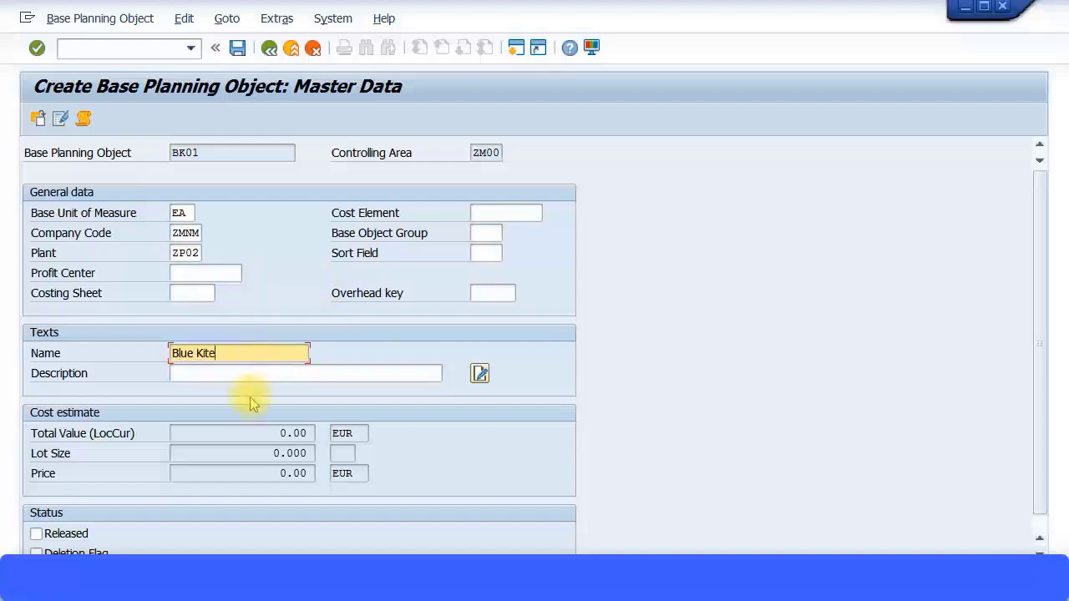
left_click_drag(239, 350, 138, 346)
key("ctrl+c")
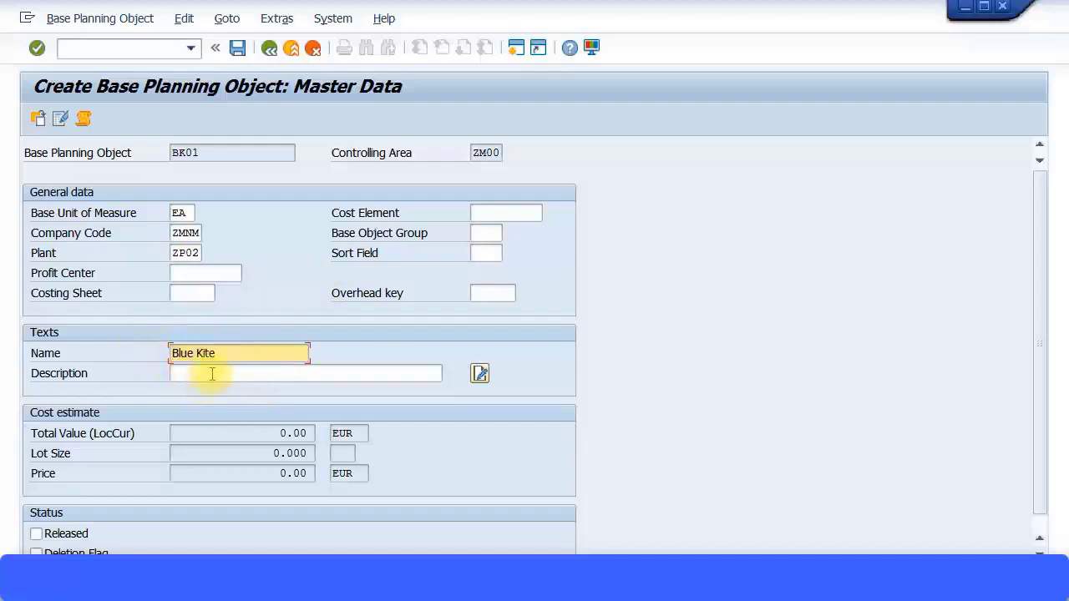
left_click(209, 372)
key("ctrl+v")
scroll(209, 374, "down", 1)
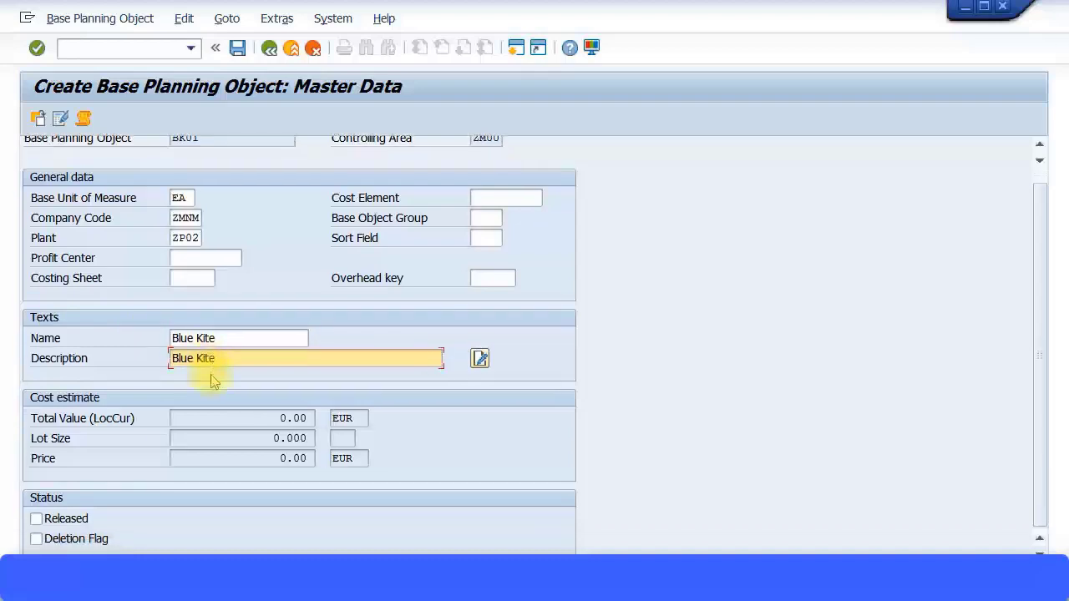
scroll(136, 316, "up", 1)
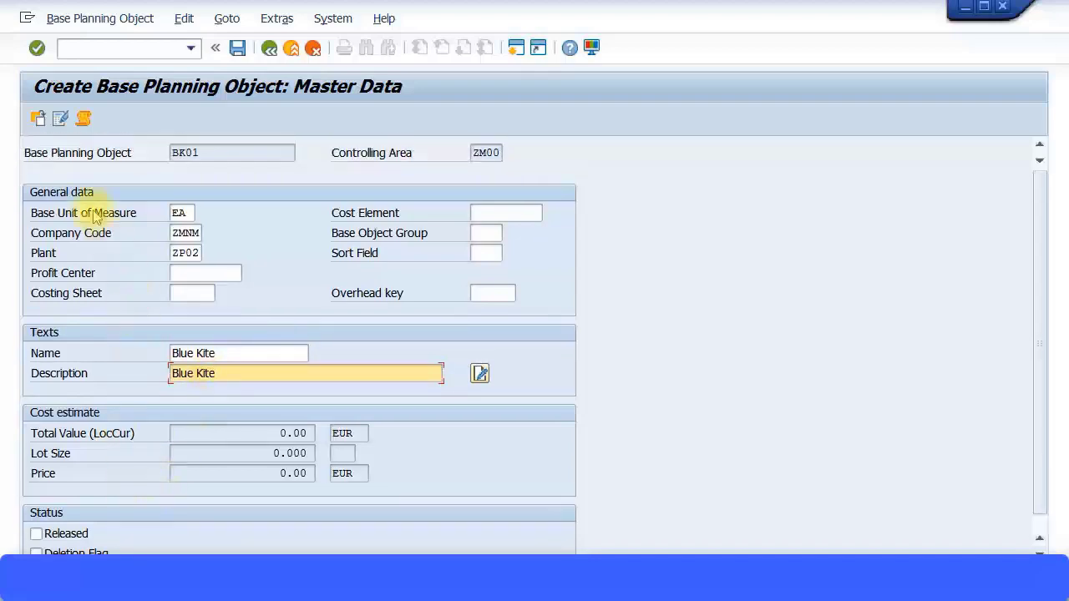
- Create BK01's unit cost estimate with item 1 as category V, then switch to the Excel material list
left_click(62, 119)
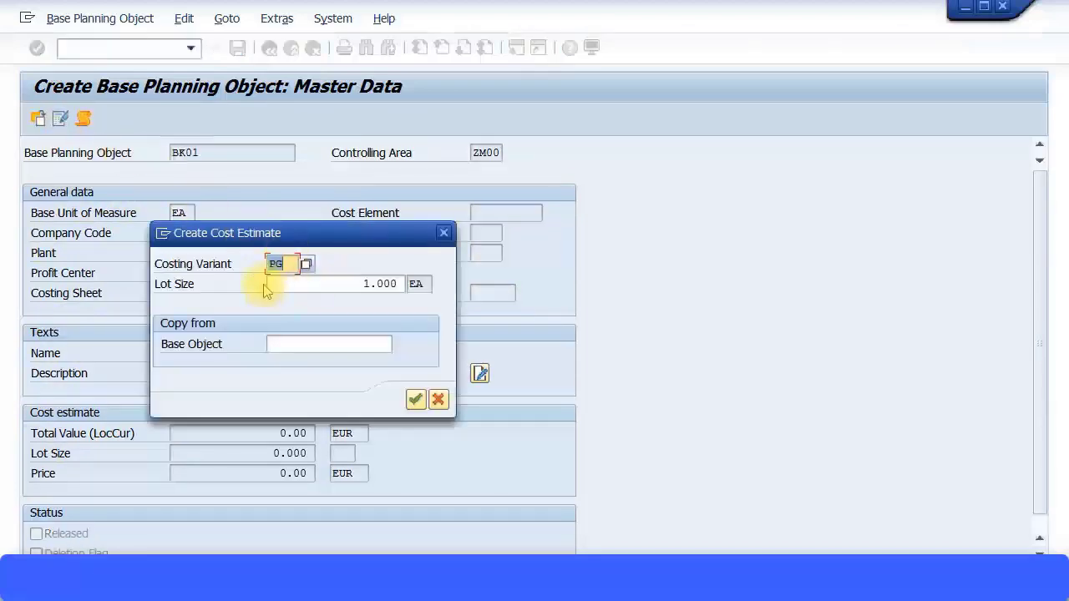
left_click(416, 399)
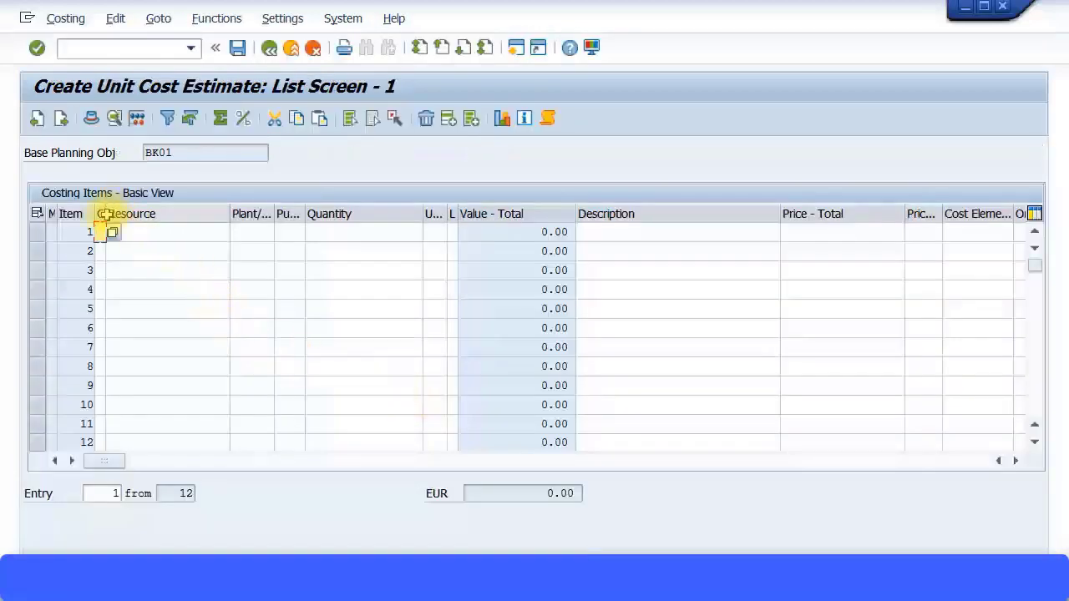
left_click_drag(107, 214, 132, 215)
left_click(136, 232)
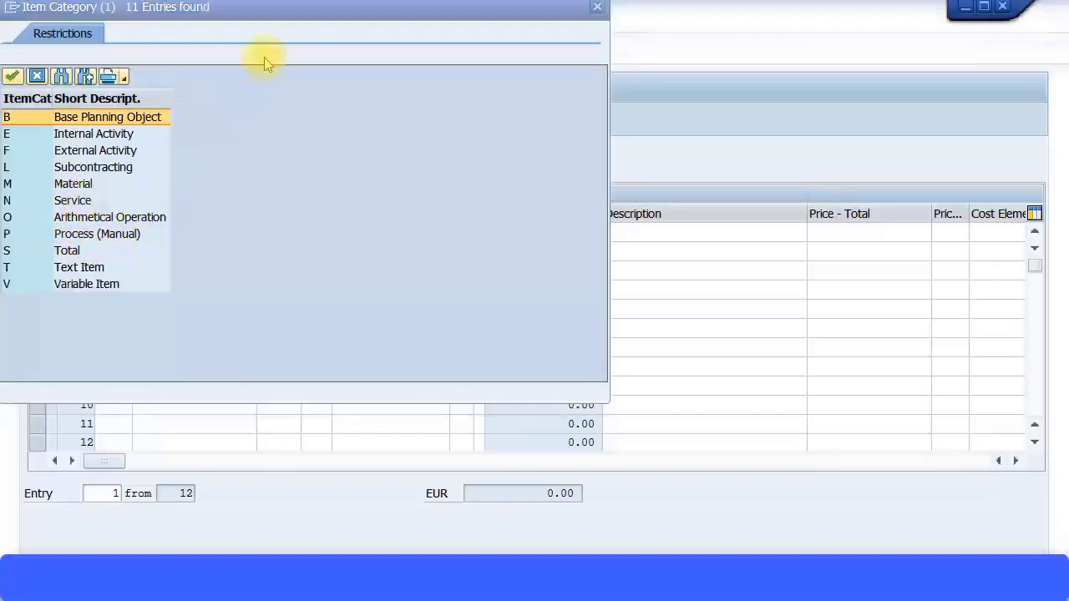
double_click(86, 286)
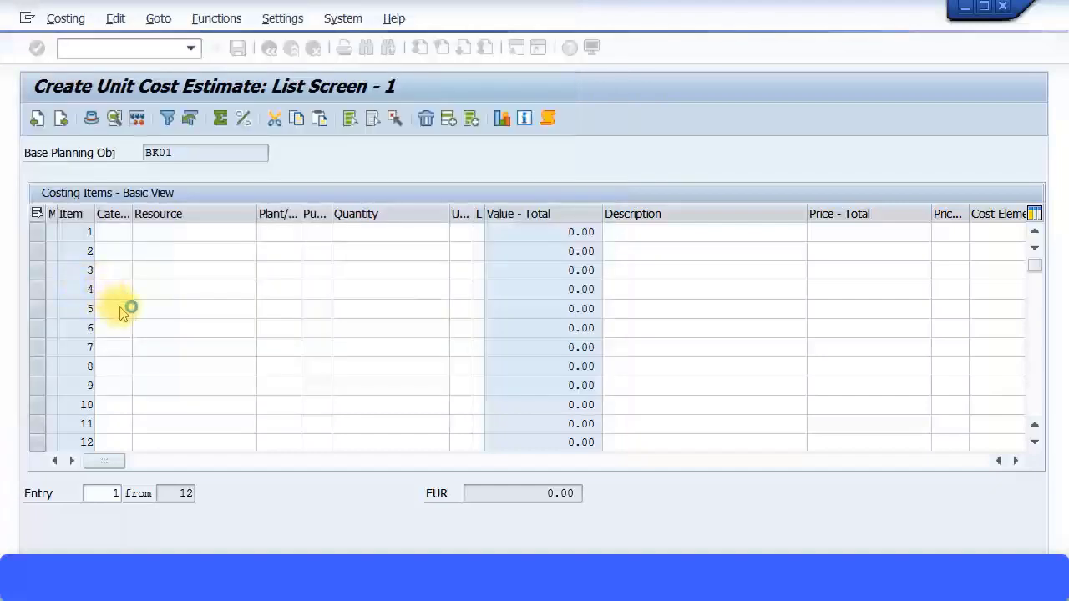
left_click(202, 230)
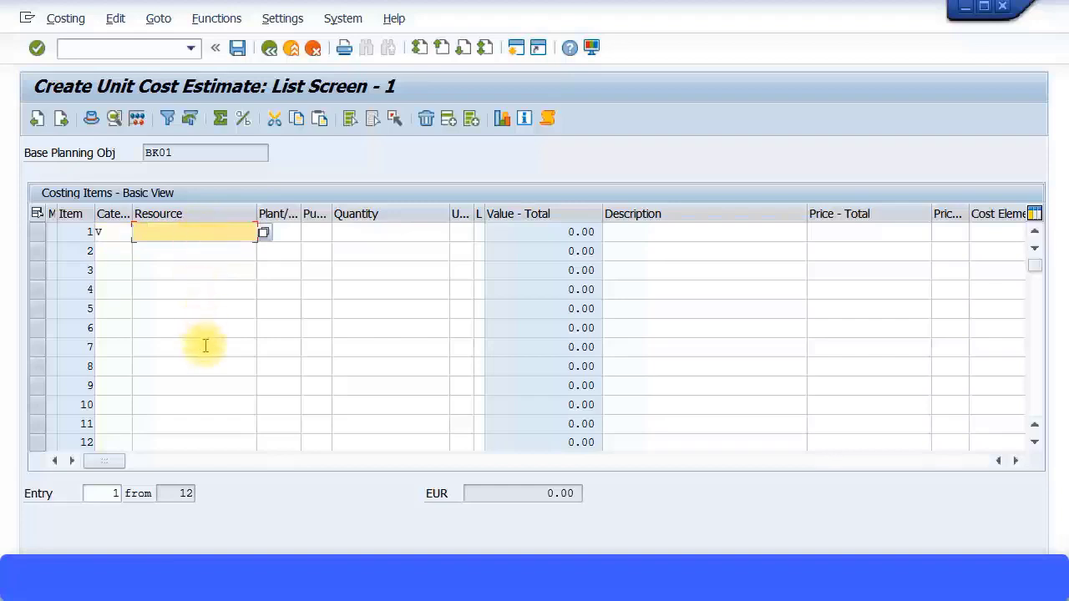
key("alt+Tab")
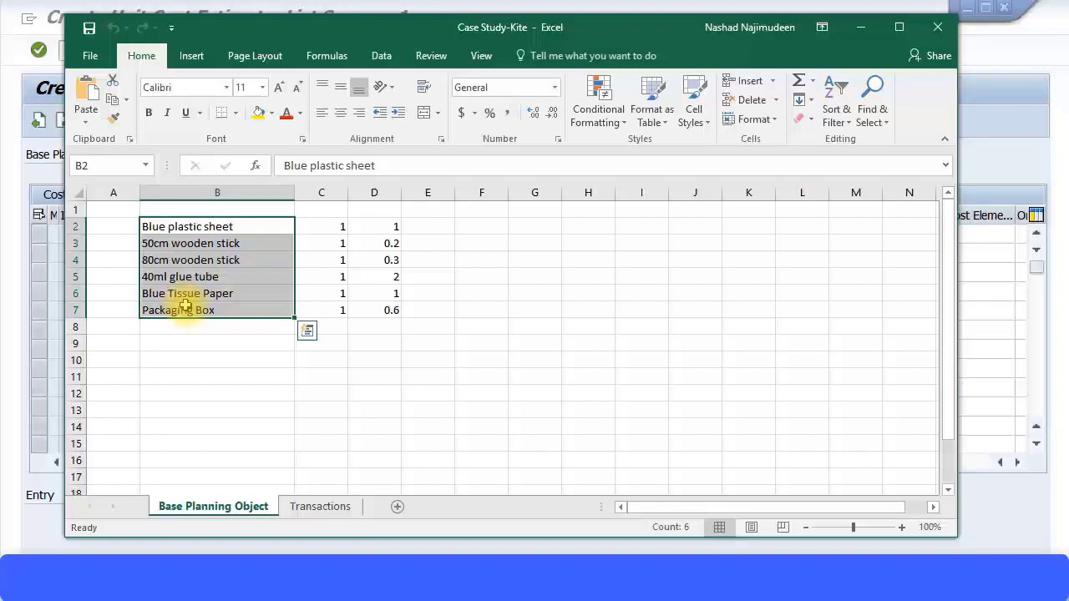
- Paste the six kite material names from Excel as the estimate's resources
key("ctrl+c")
left_click(35, 17)
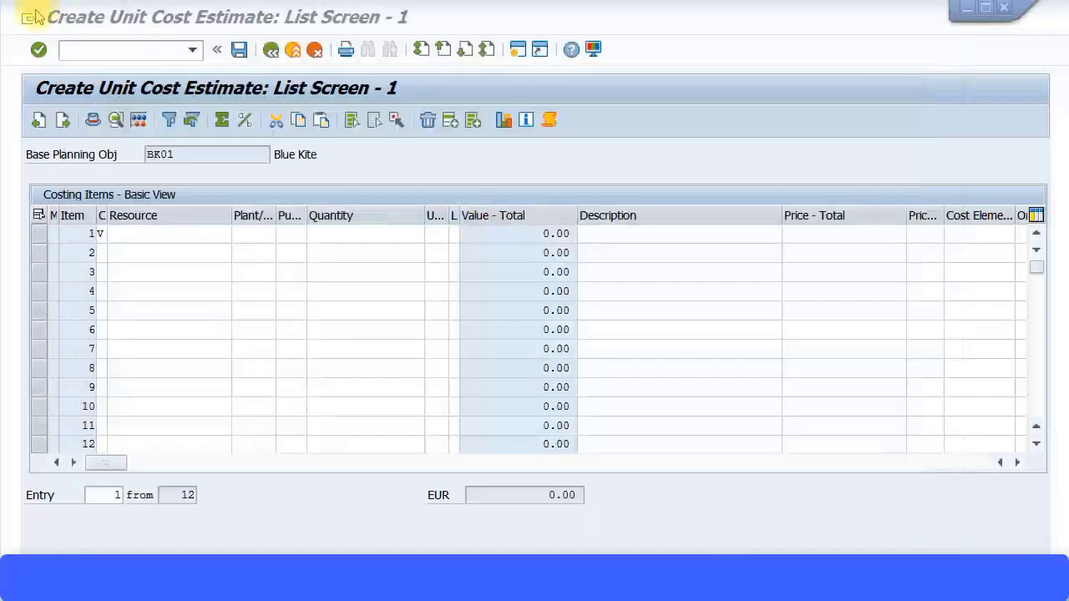
left_click(142, 233)
key("ctrl+v")
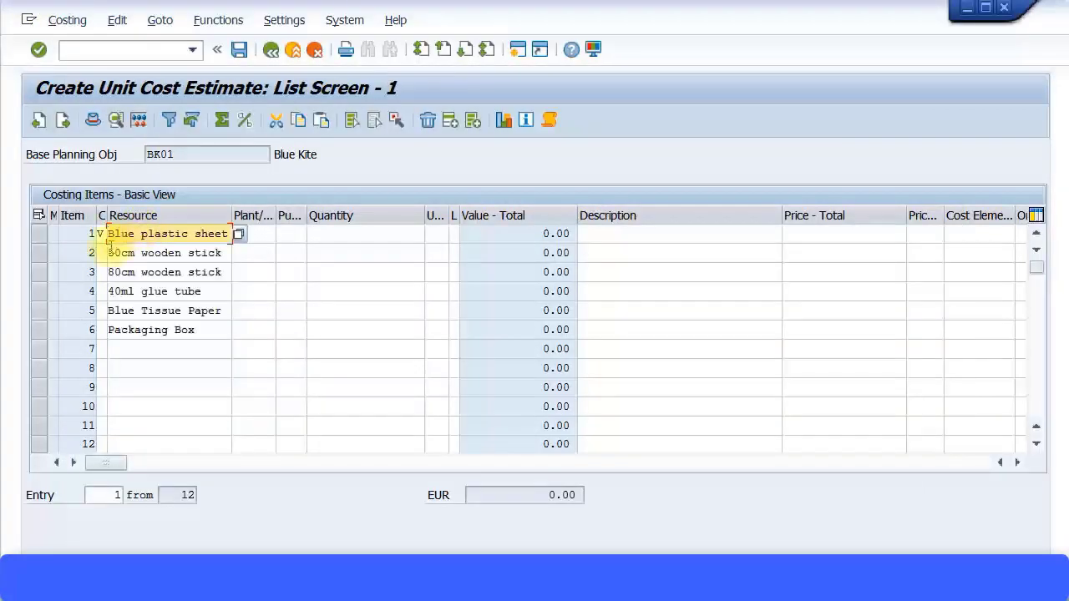
- Set items 2 through 6 to category V (Variable Item)
left_click(101, 253)
type("V")
left_click(102, 272)
type("V")
left_click(102, 292)
type("V")
left_click(102, 311)
type("V")
left_click(101, 330)
type("V")
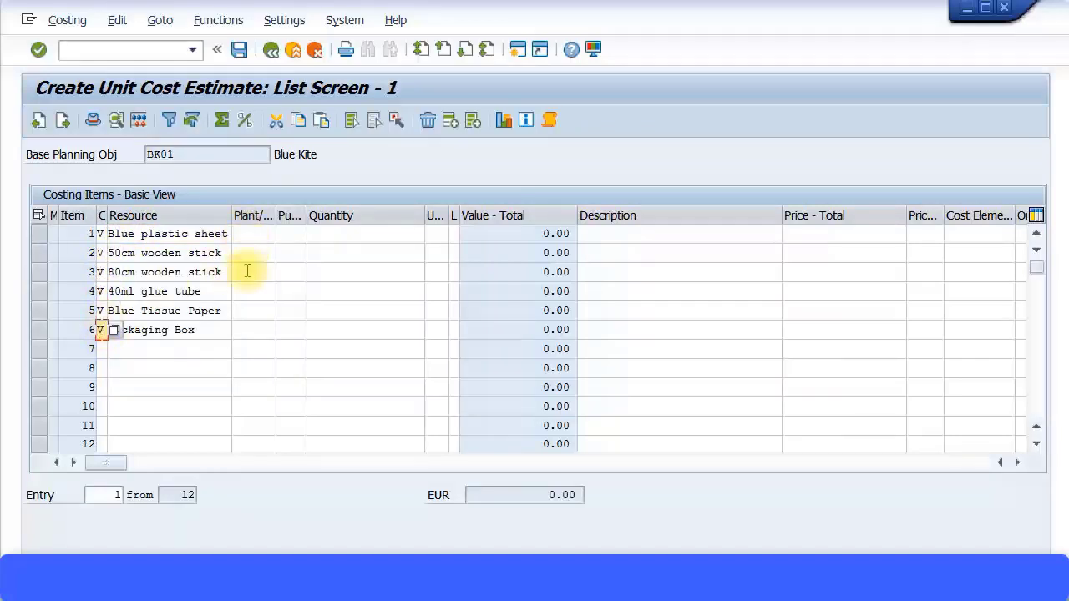
- Give all six materials, Blue plastic sheet through Packaging Box, quantity 1
left_click(384, 238)
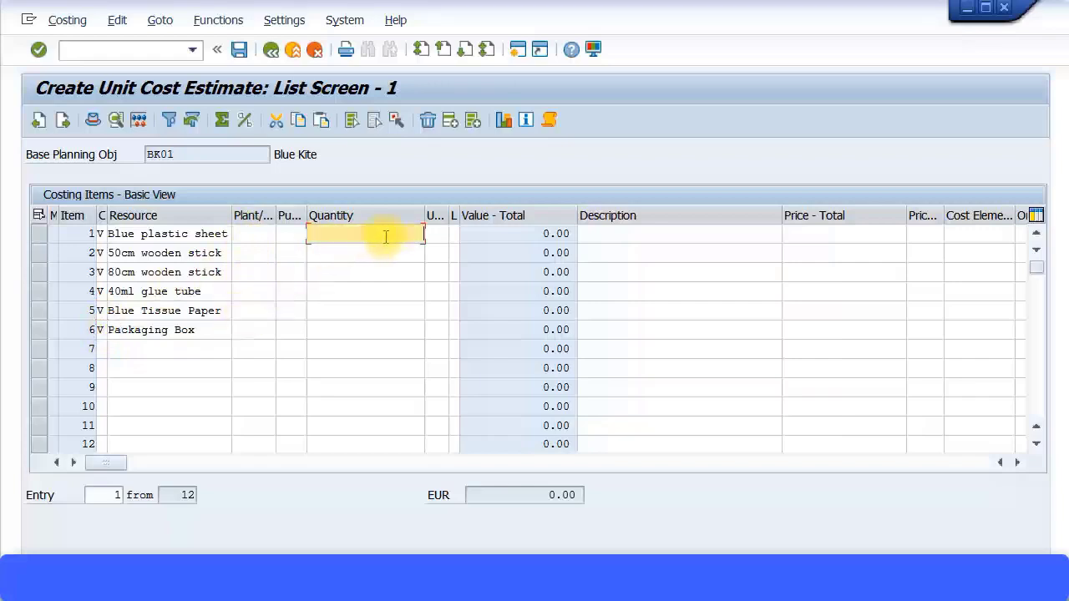
type("1")
key("Down")
key("Down")
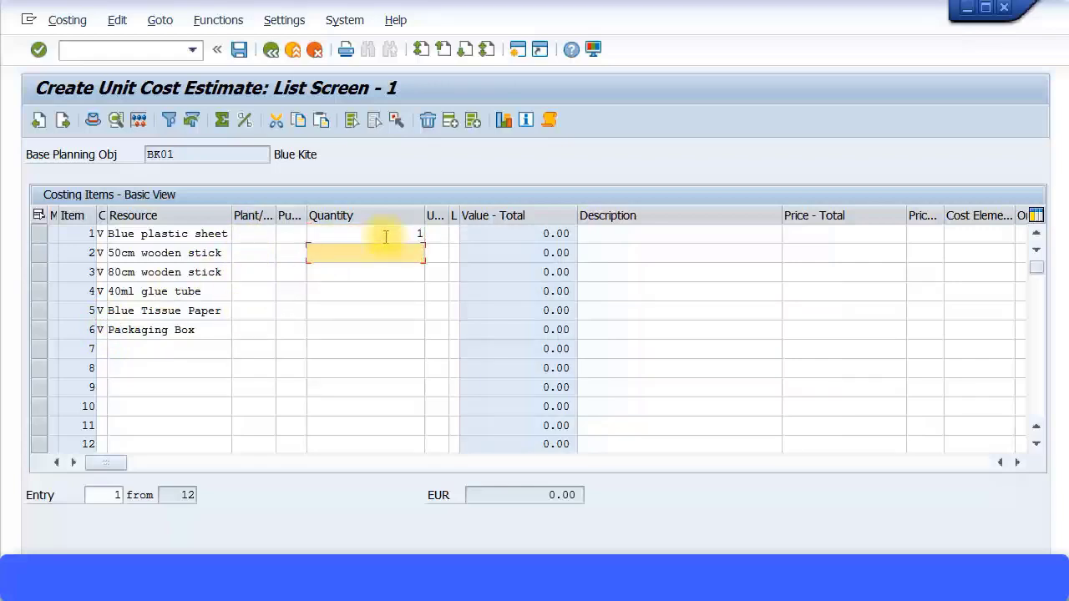
key("Up")
key("Down")
type("1")
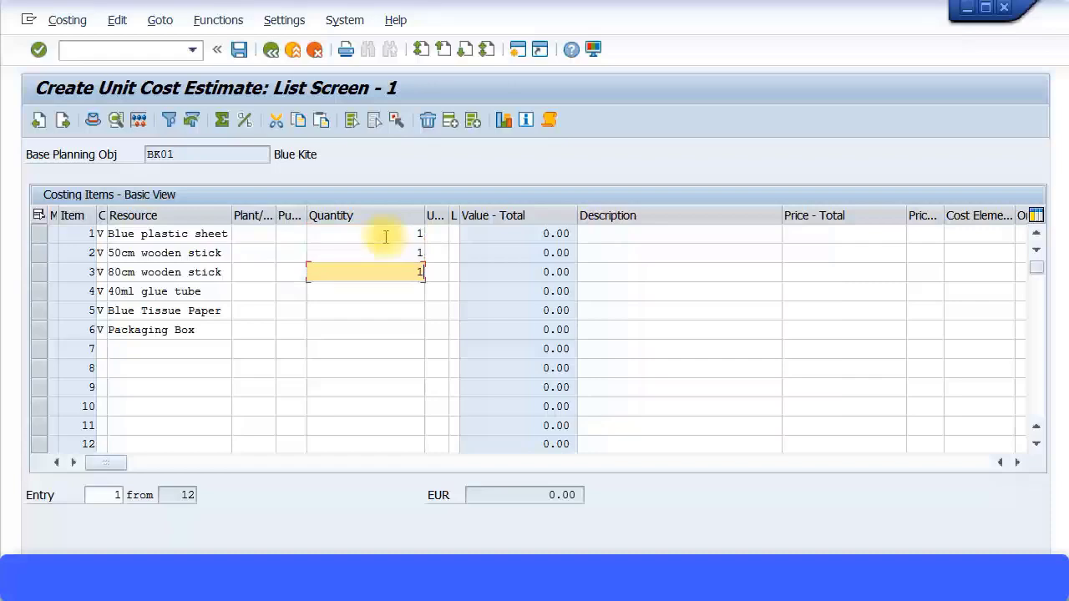
key("Down")
type("1")
key("Down")
type("1")
key("Down")
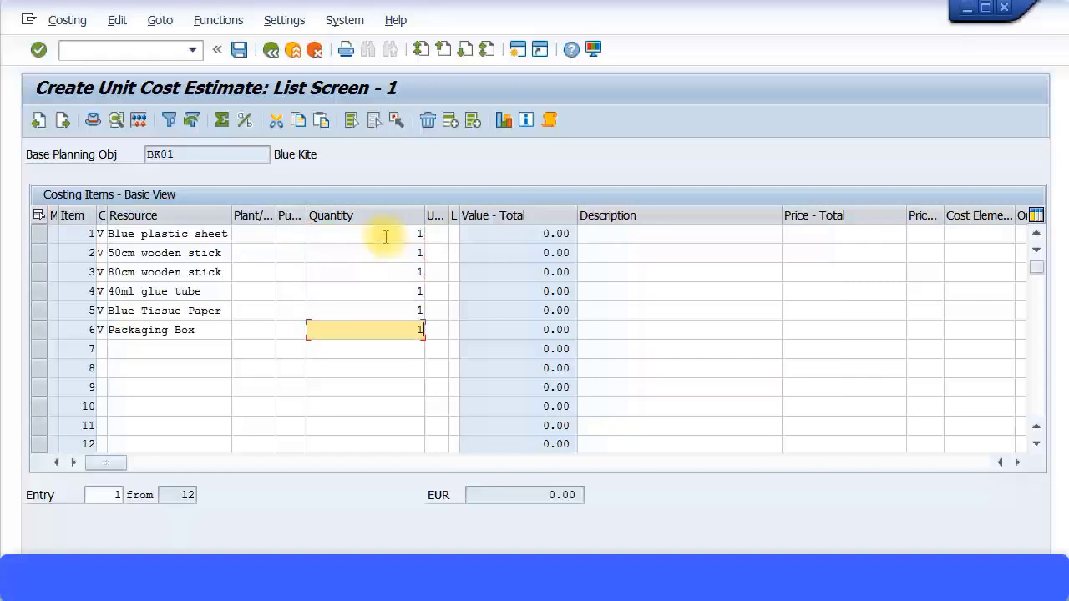
- Widen the Price Unit column to read its heading, then switch to the Case Study-Kite workbook
left_click(861, 239)
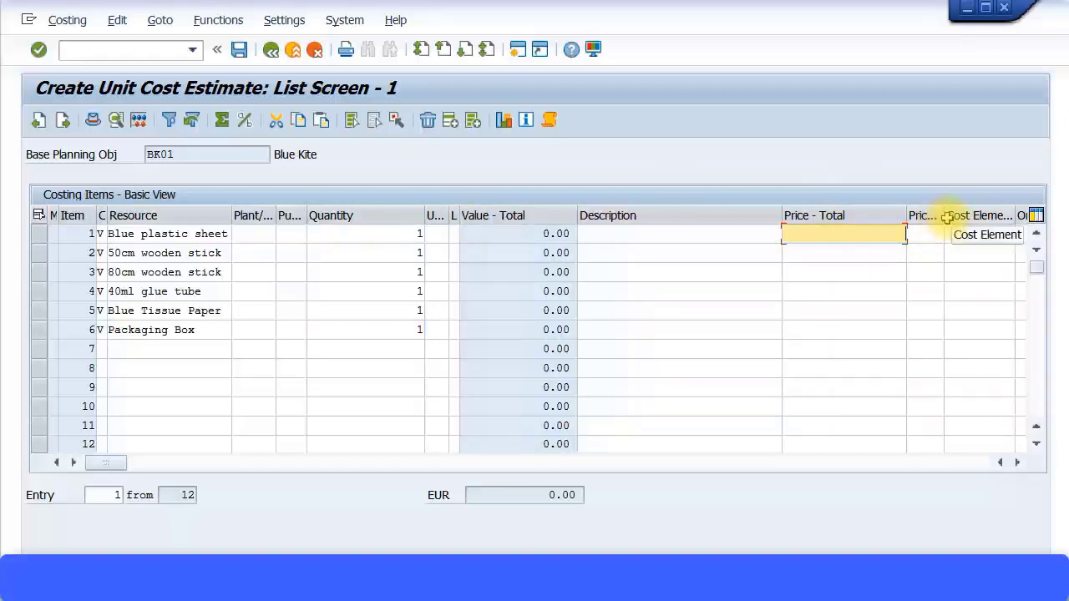
left_click_drag(945, 217, 971, 218)
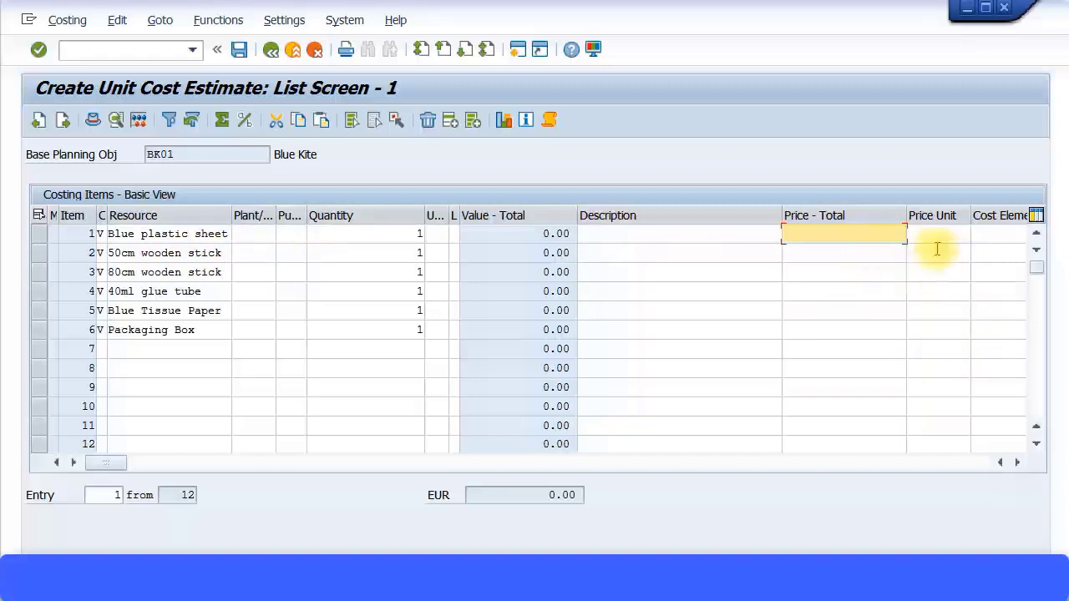
key("alt+Tab")
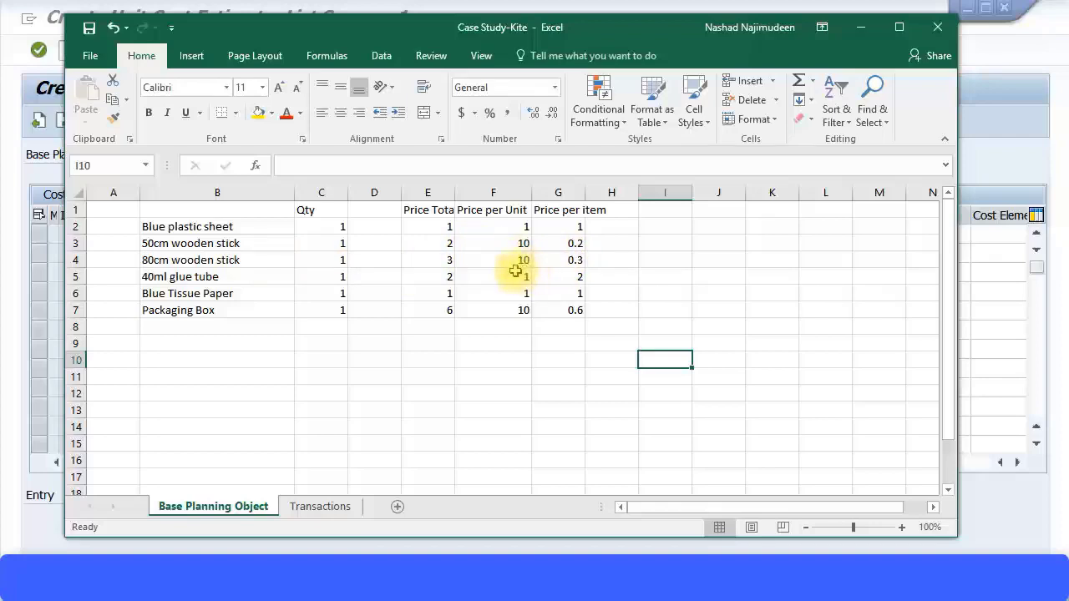
- Rename the F1 heading to 'Price Units' and copy the six total prices and price units
double_click(505, 211)
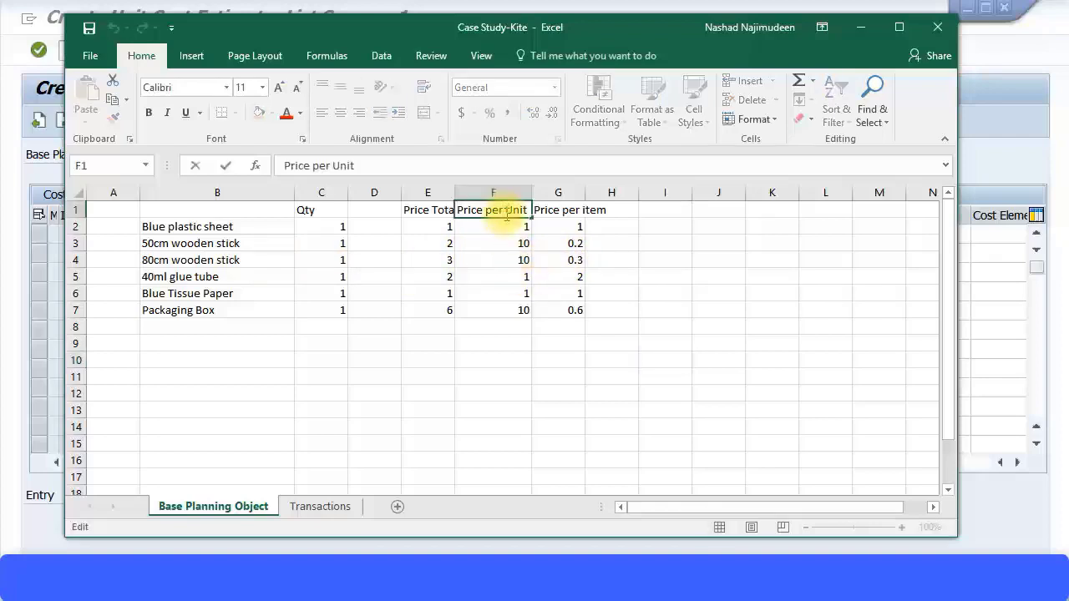
key("BackSpace")
key("BackSpace")
key("BackSpace")
key("BackSpace")
key("BackSpace")
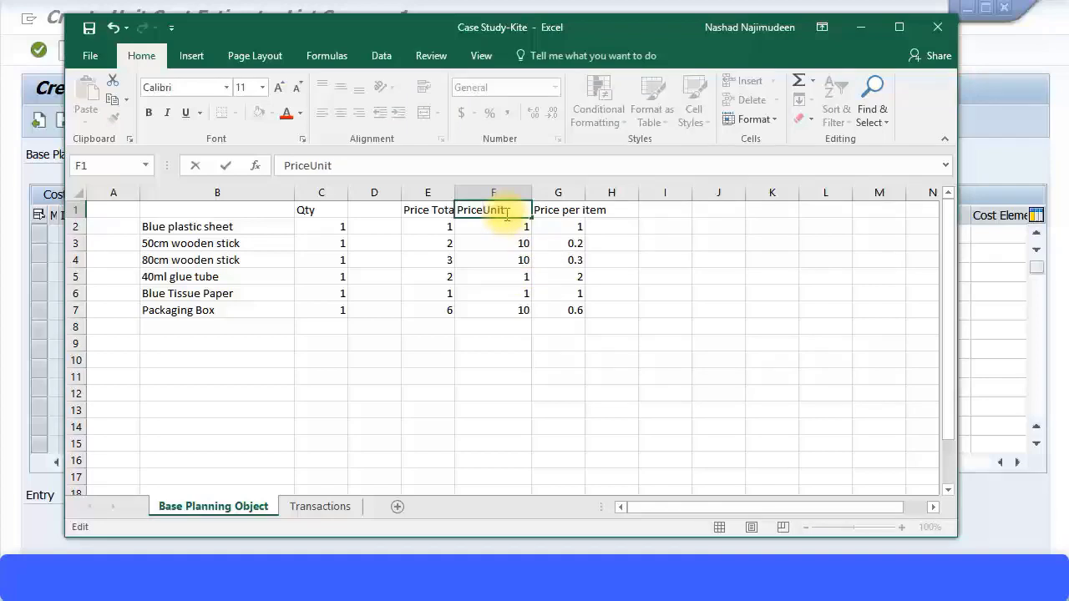
type("s")
left_click(538, 377)
left_click_drag(448, 215, 511, 307)
key("ctrl+c")
- Paste the six materials' prices, price units and names into the SAP estimate rows
left_click(978, 330)
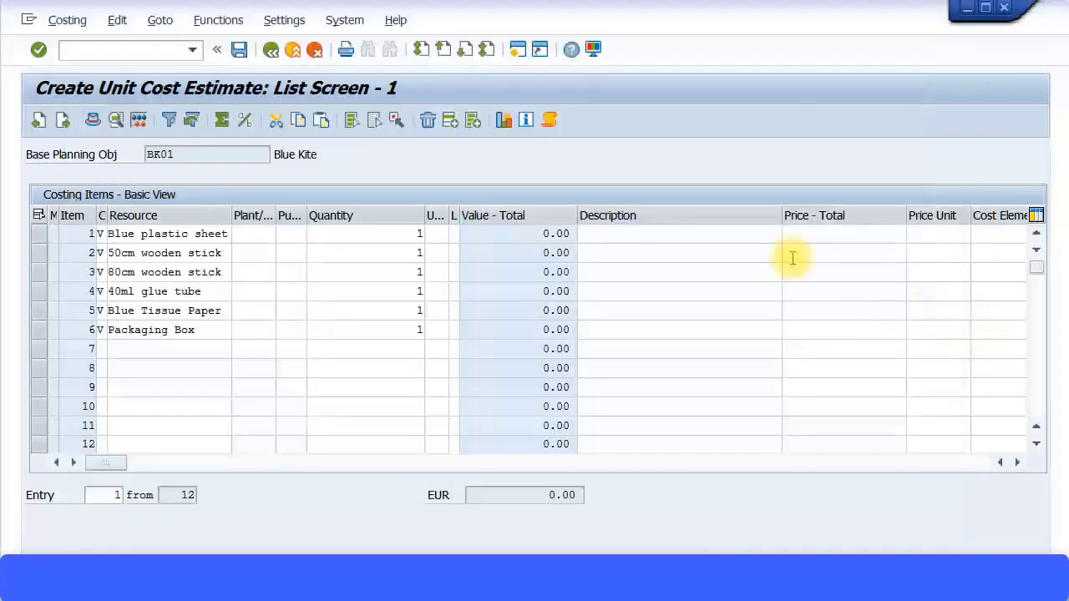
left_click(831, 237)
key("ctrl+v")
key("Return")
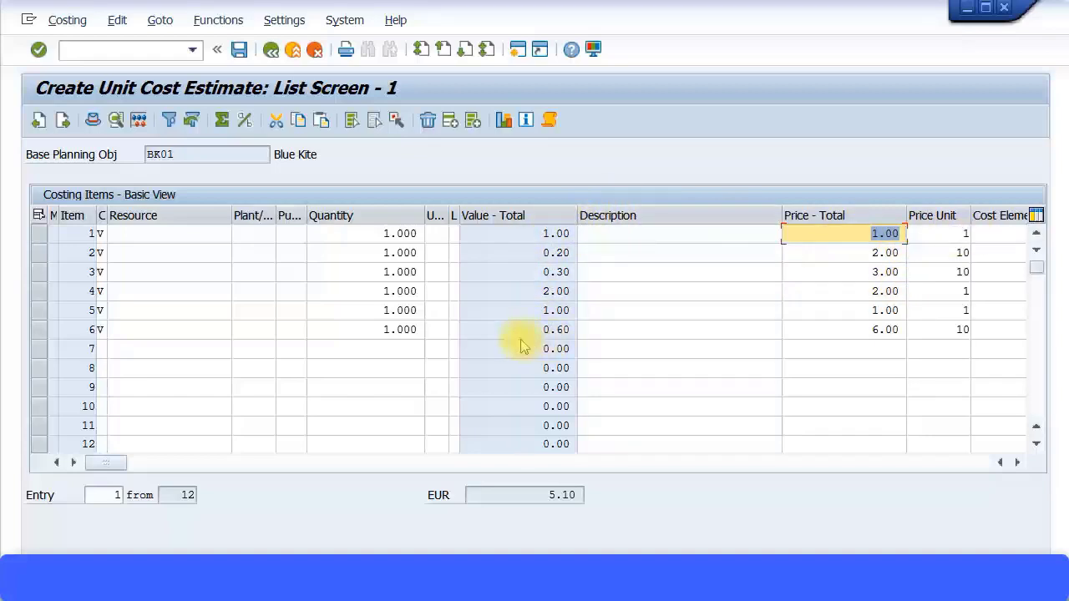
left_click(654, 236)
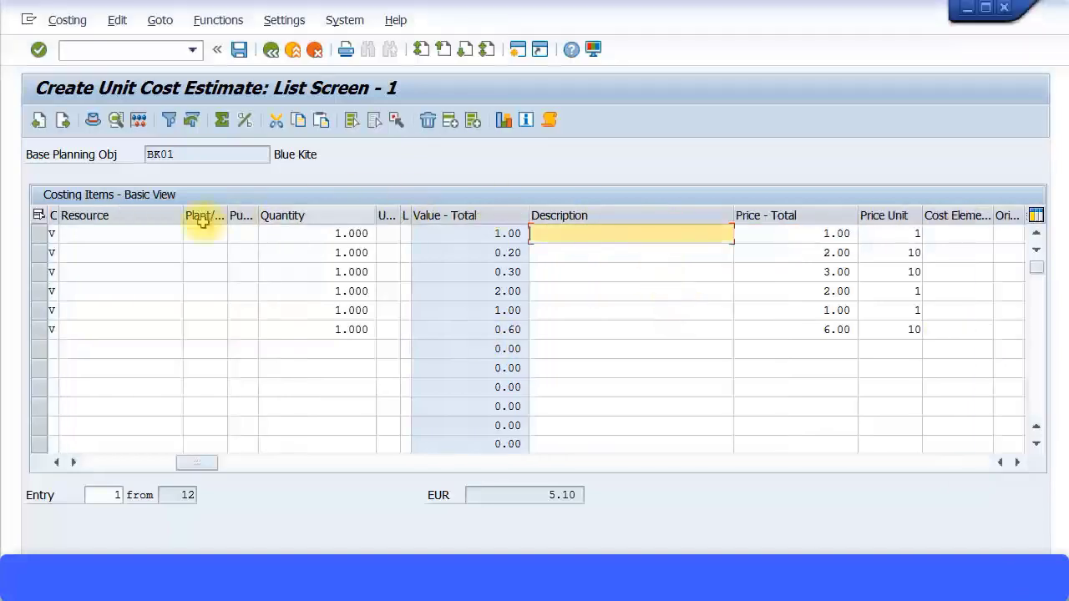
key("ctrl+v")
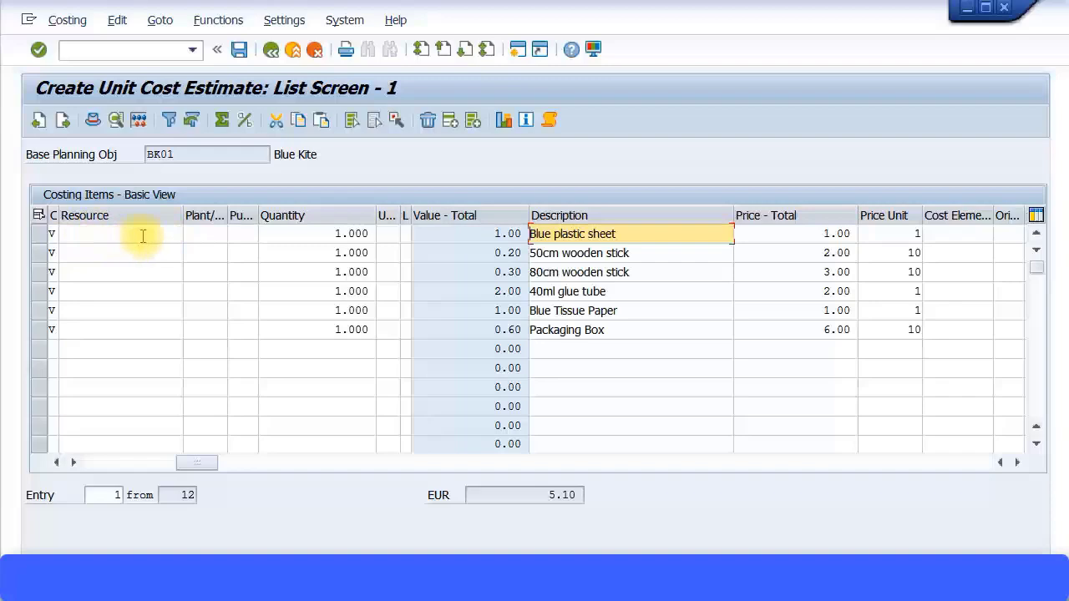
- Enter unit EA for each of the six material items
left_click(393, 235)
type("EA")
left_click(387, 255)
type("EA")
left_click(397, 276)
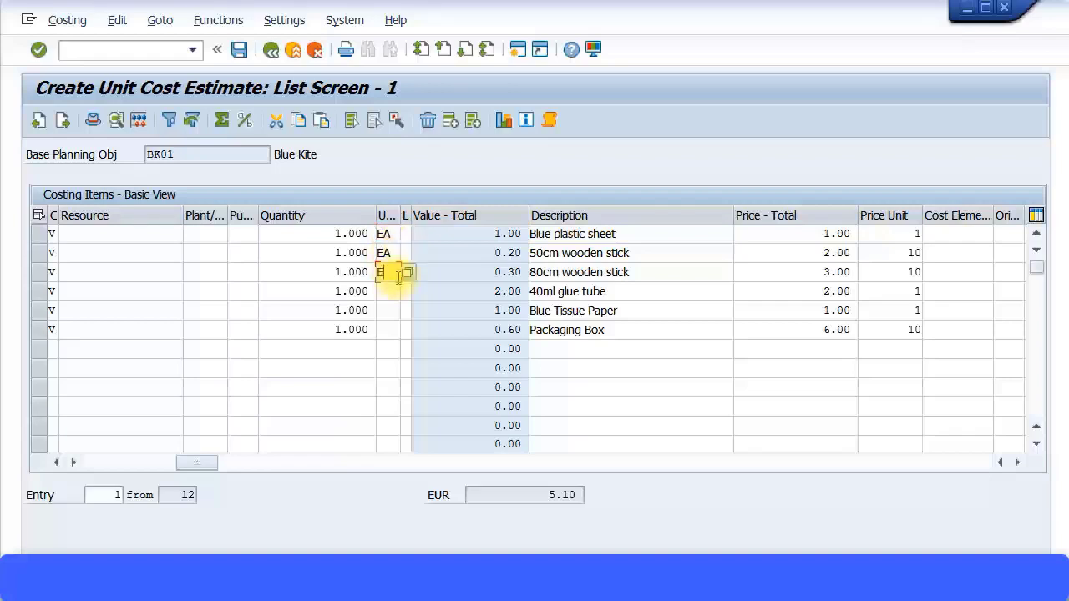
type("EA")
left_click(393, 291)
type("EA")
left_click(396, 311)
type("EA")
left_click(394, 330)
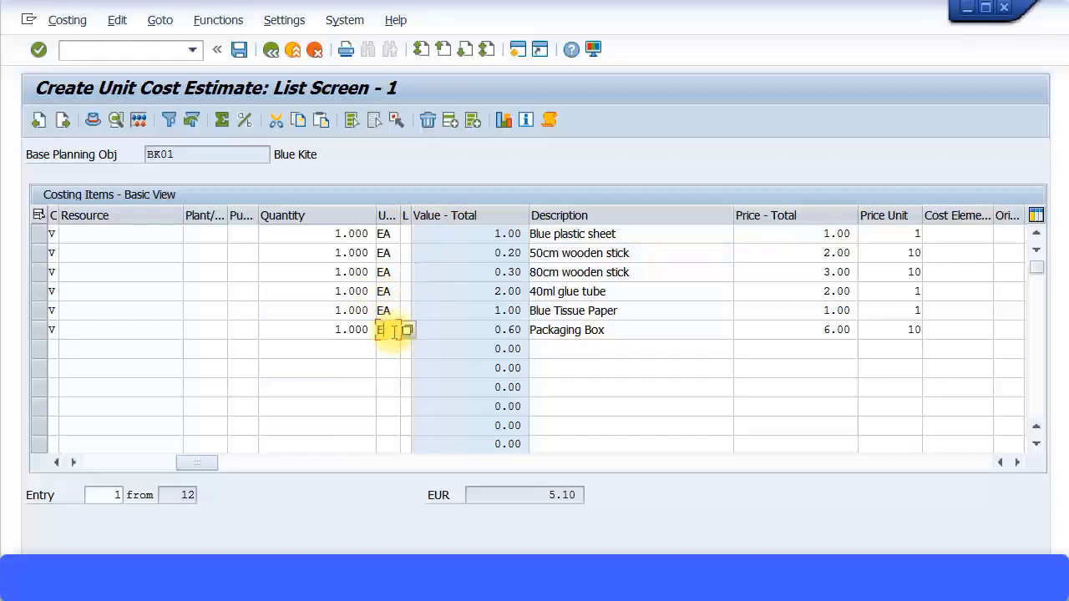
- Add variable rows 7 and 8 described 'Making Kite base' and 'Making Kite tail', then view the Resources slide
left_click(58, 349)
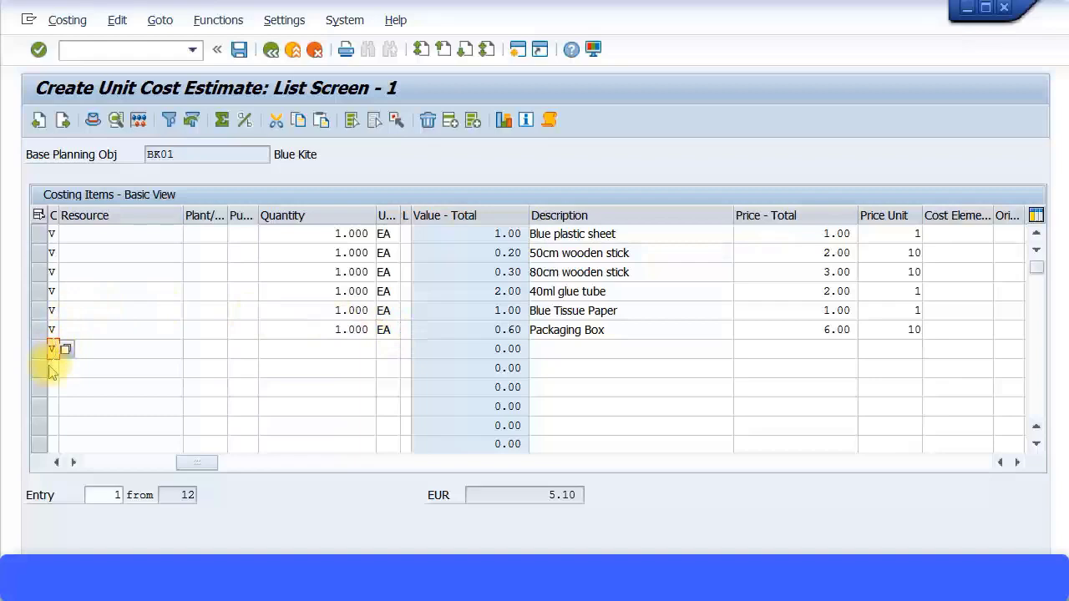
left_click(55, 365)
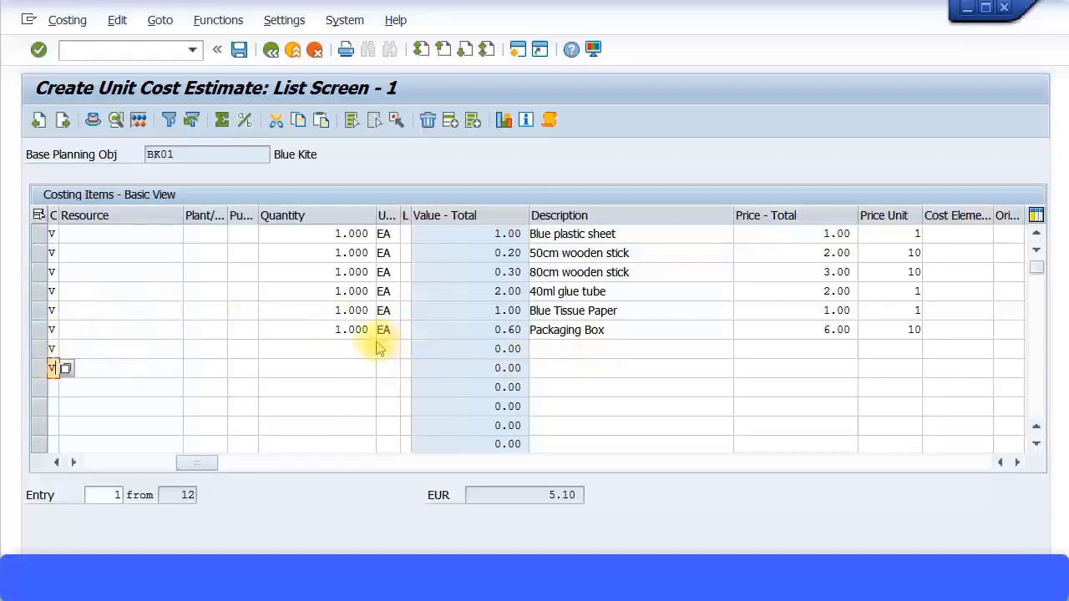
left_click(351, 349)
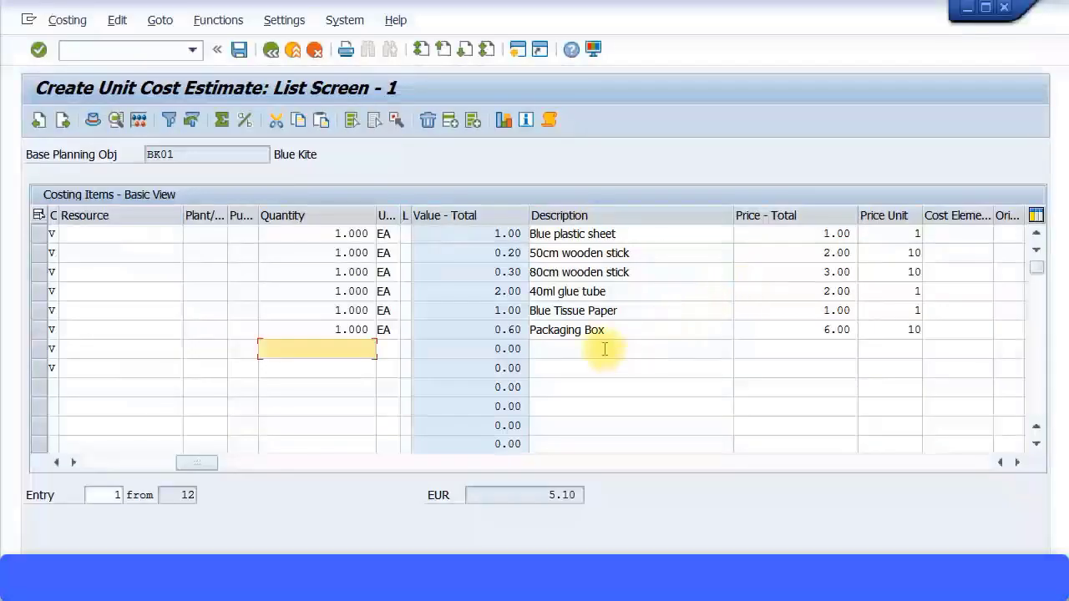
left_click(612, 348)
type("Making Kite base")
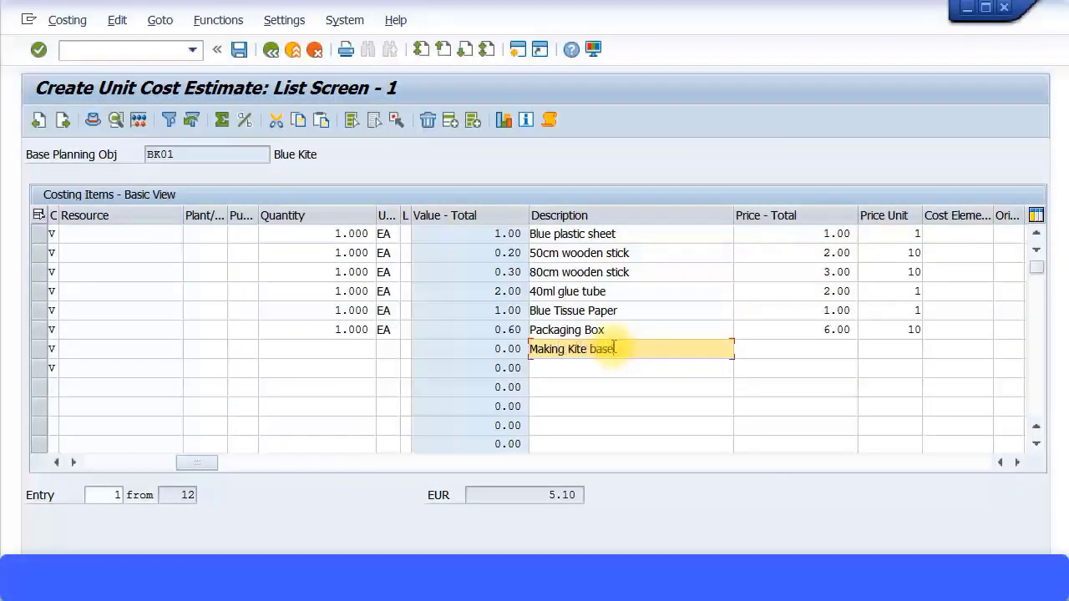
key("Down")
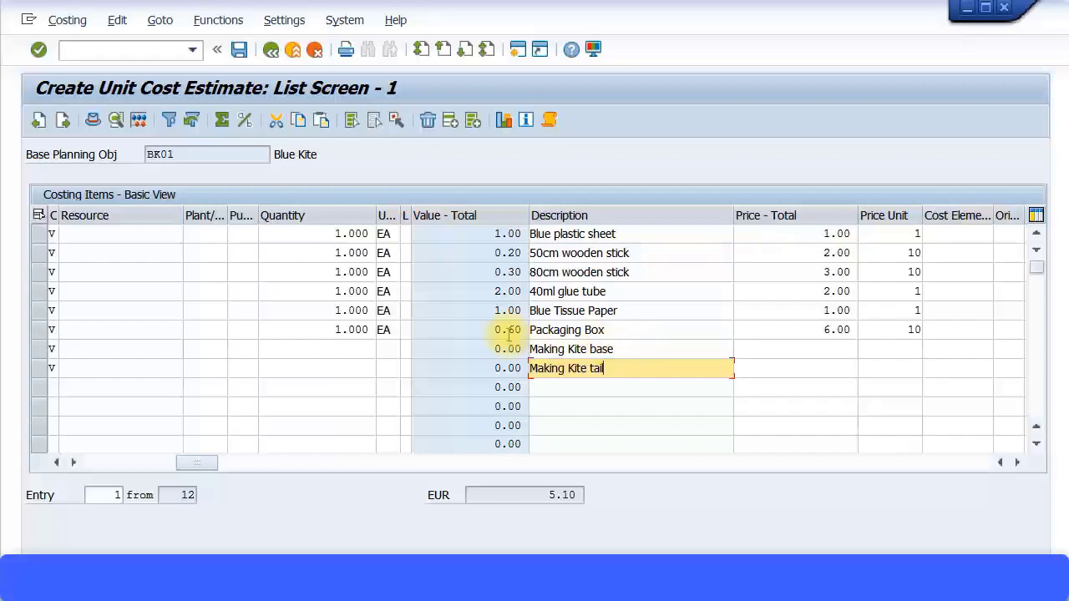
key("alt+Tab")
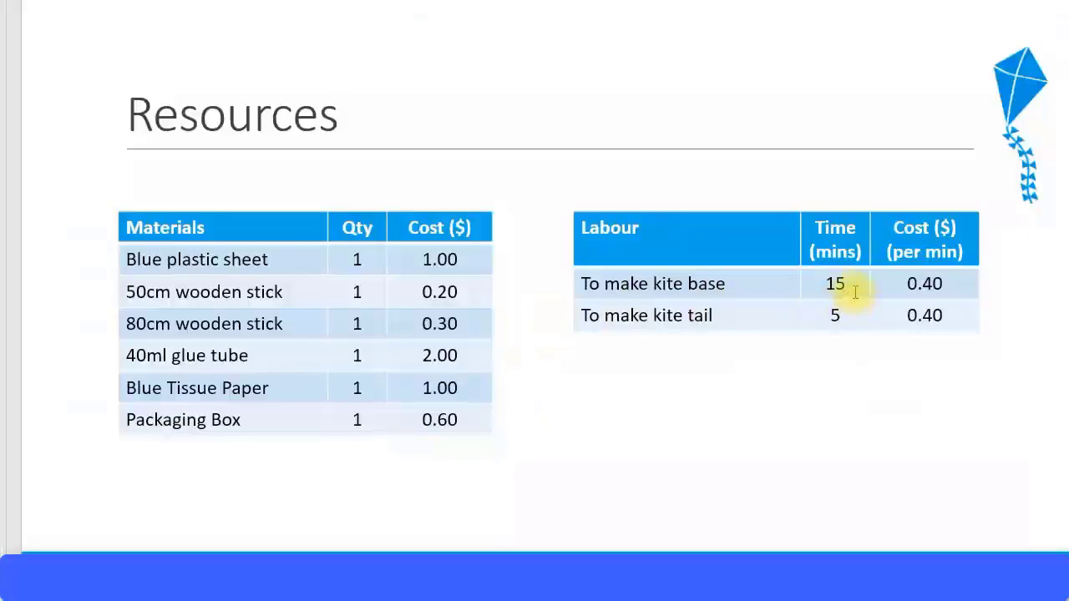
- Go back to the BK01 unit cost estimate totalling 5.10 EUR
key("alt+Tab")
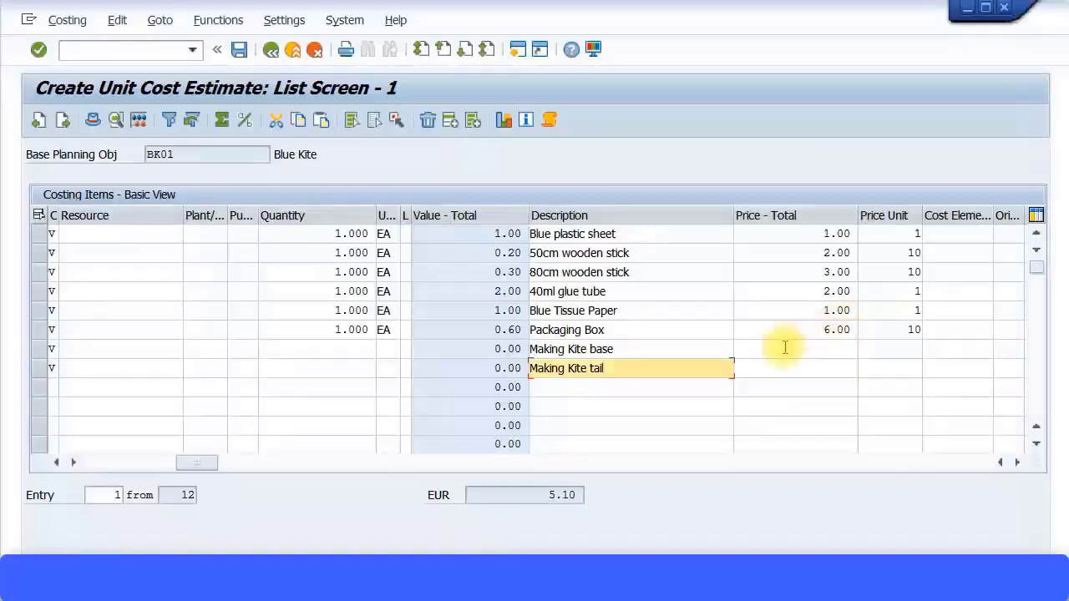